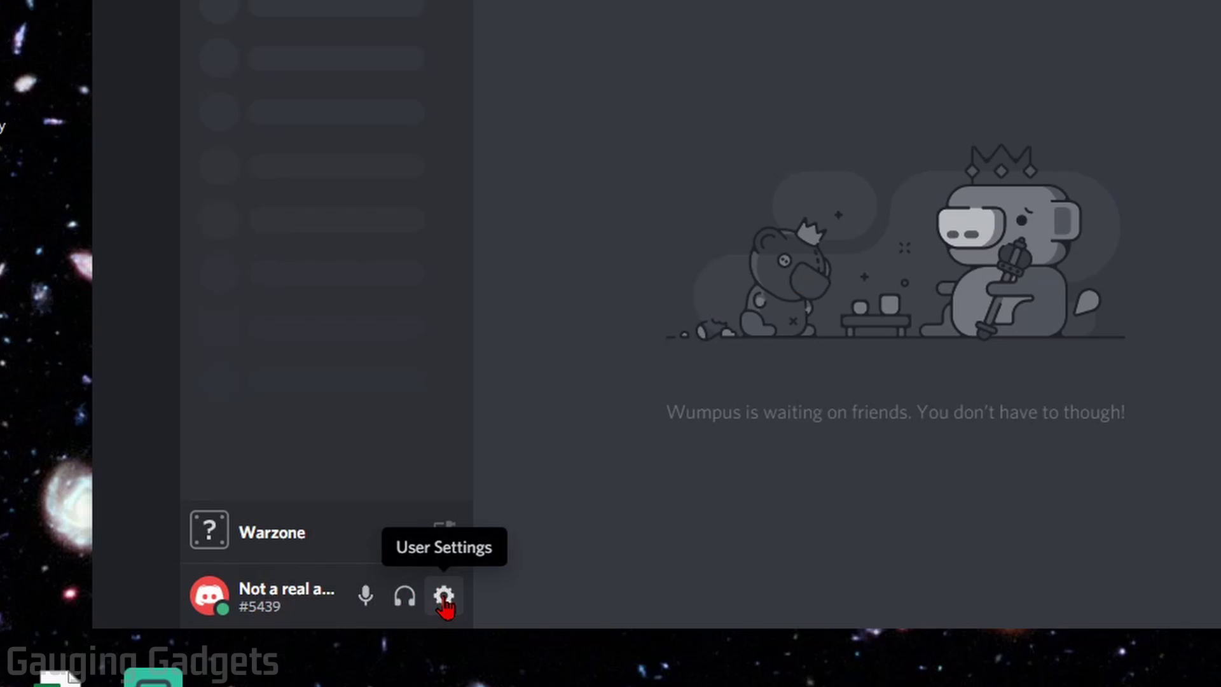
Step: Open My Account settings, which flag the account as unverified
{"action": "left_click", "coordinate": [444, 596]}
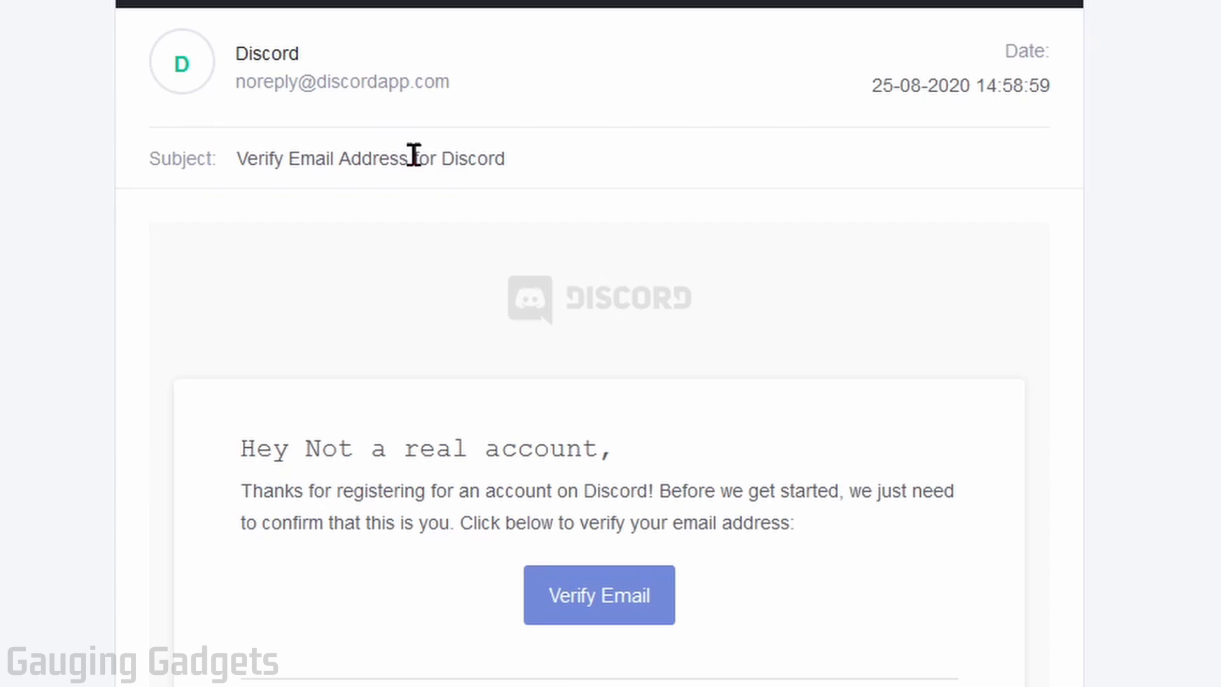
Step: Verify the Discord email, then start two-factor setup and confirm the account password
{"action": "left_click", "coordinate": [599, 615]}
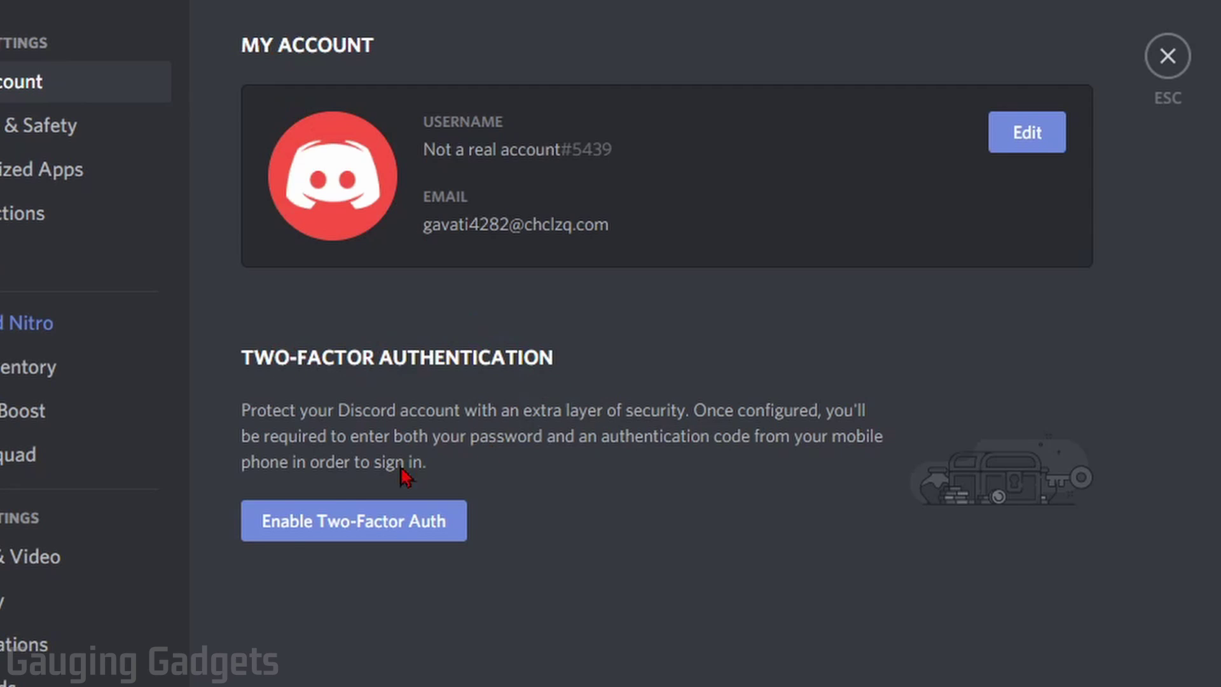
{"action": "left_click", "coordinate": [354, 532]}
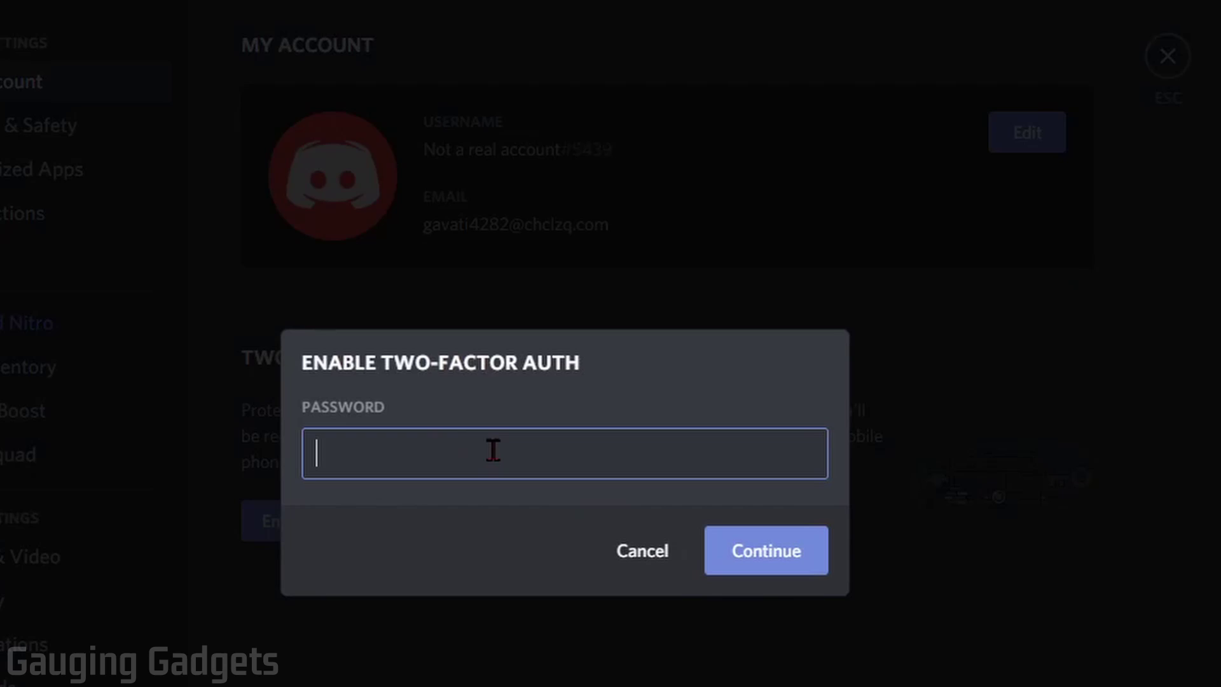
{"action": "type", "text": "**********"}
{"action": "left_click", "coordinate": [745, 567]}
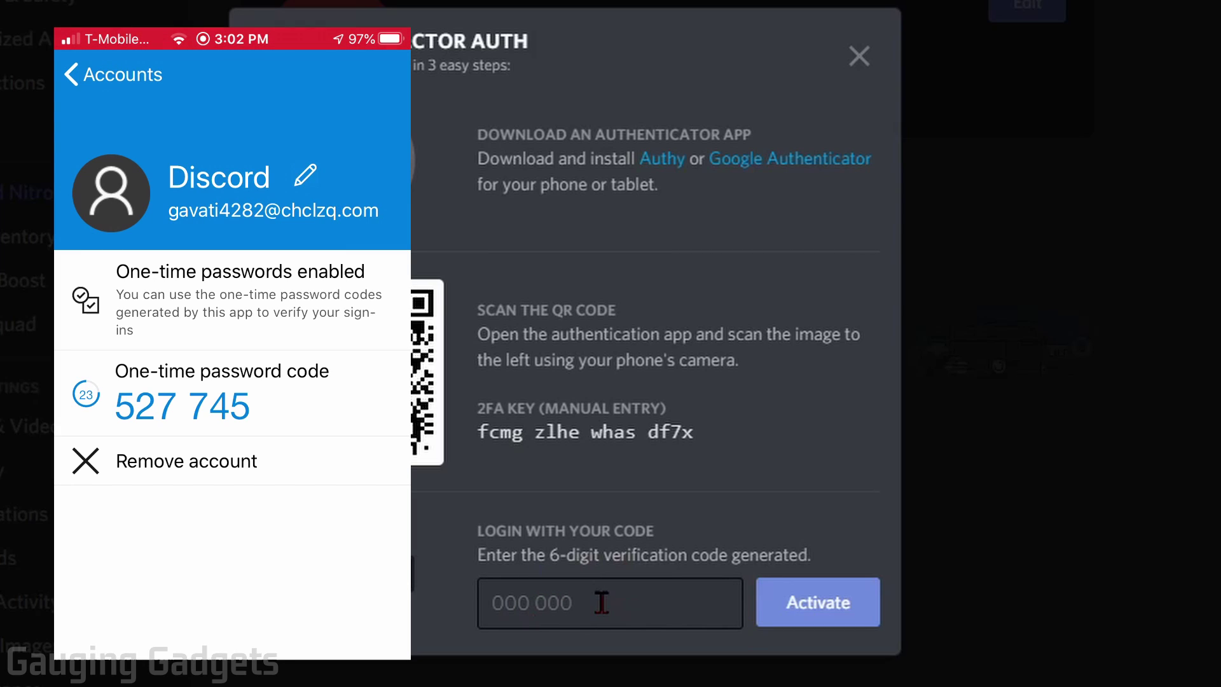
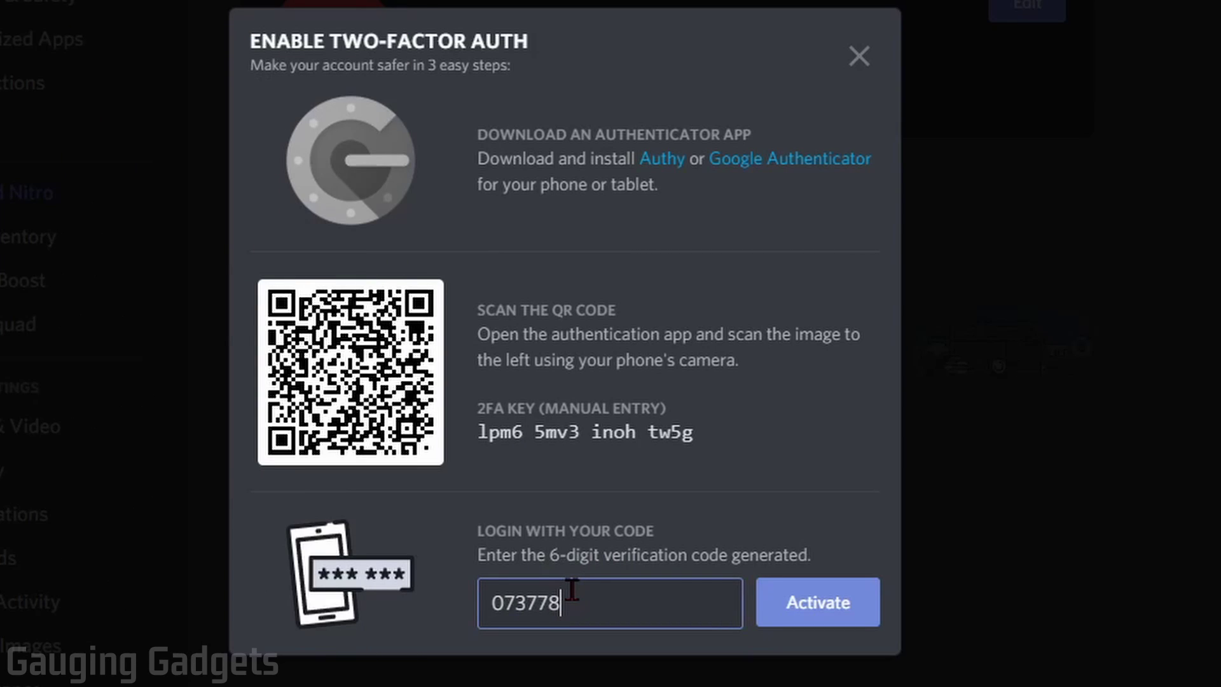
Step: Activate two-factor authentication with the authenticator app's six-digit code
{"action": "left_click", "coordinate": [810, 611]}
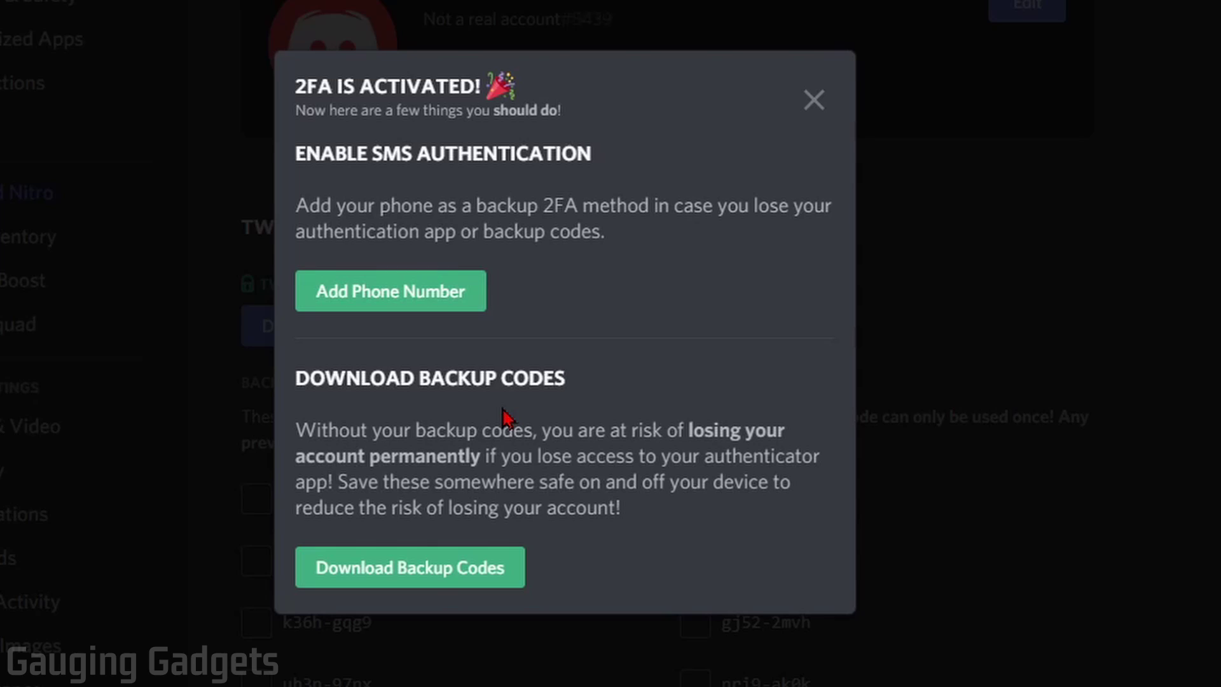
Step: Dismiss the 2FA IS ACTIVATED notice to return to My Account
{"action": "left_click", "coordinate": [390, 571]}
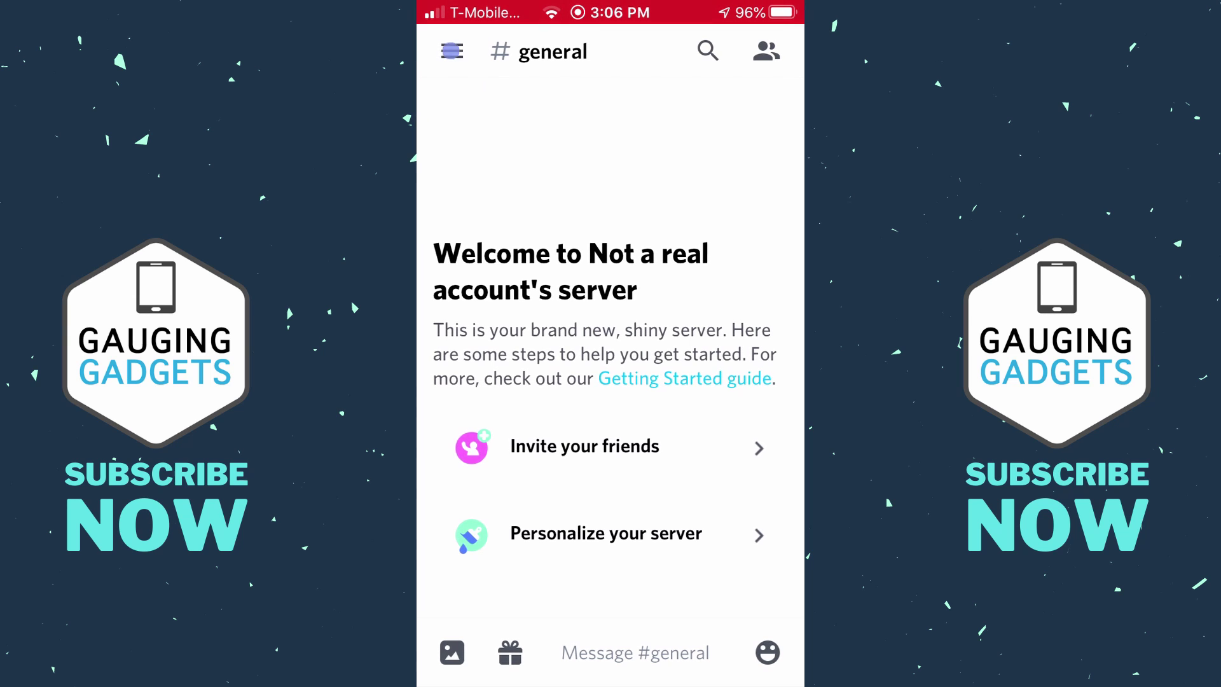
Step: Go from the mobile server list through user settings to the Account screen
{"action": "left_click", "coordinate": [452, 51]}
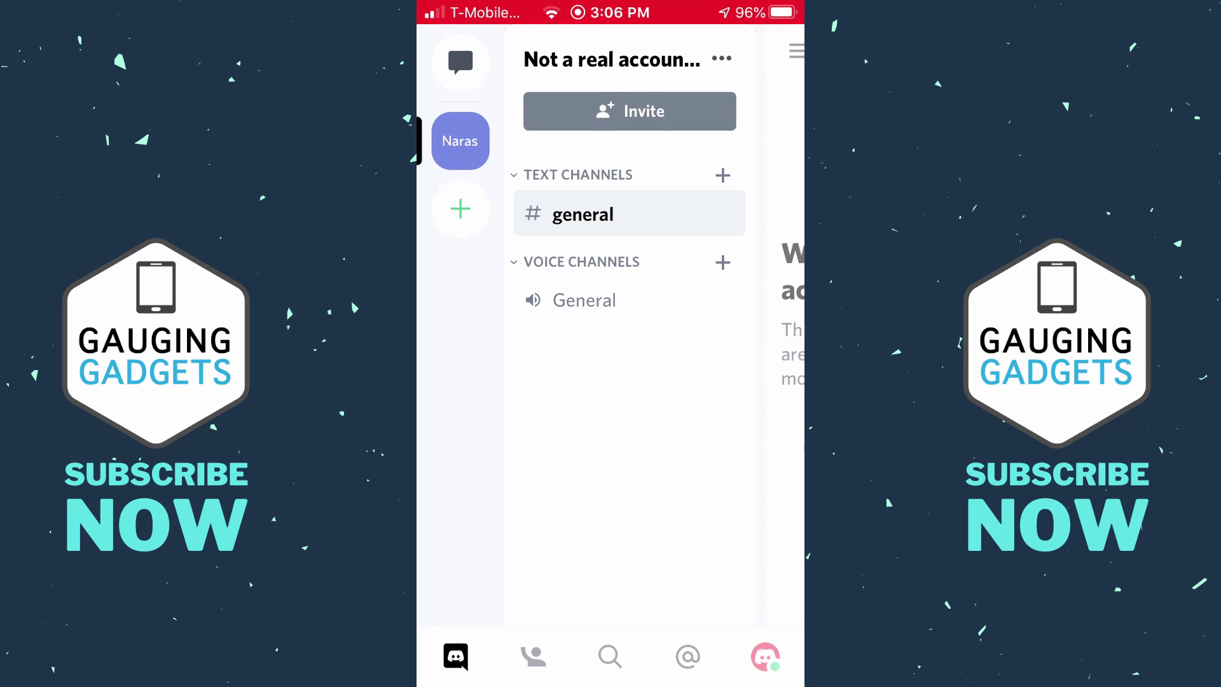
{"action": "left_click", "coordinate": [765, 656]}
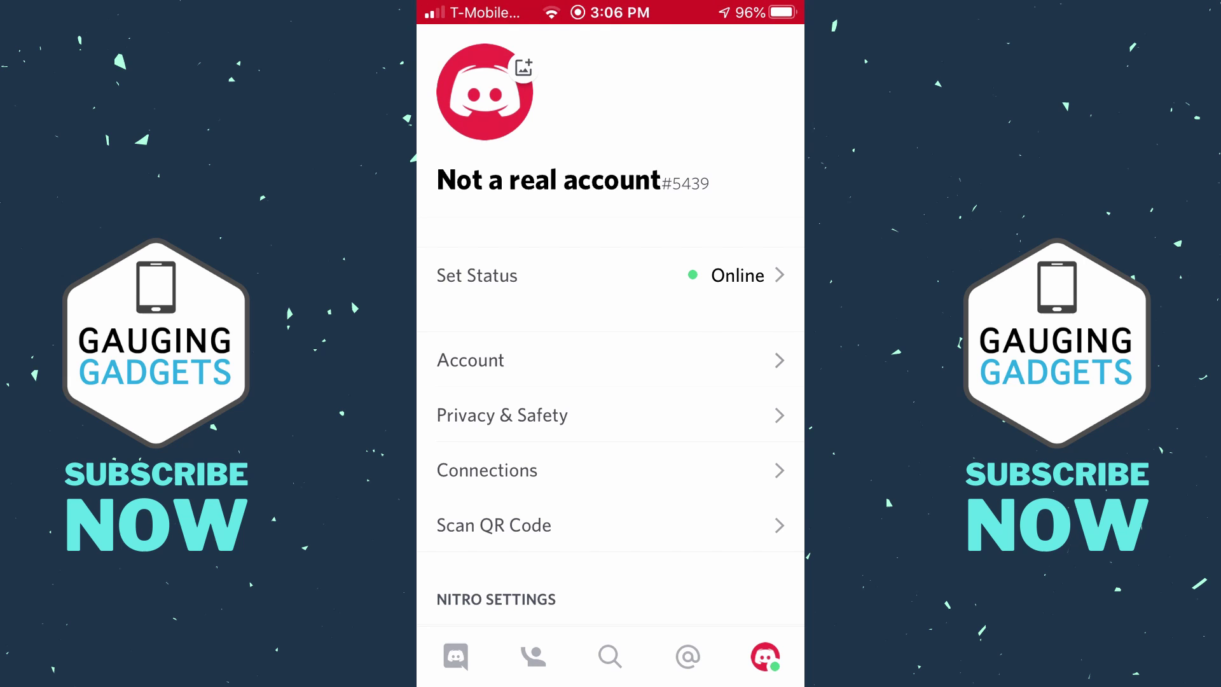
{"action": "left_click", "coordinate": [611, 360]}
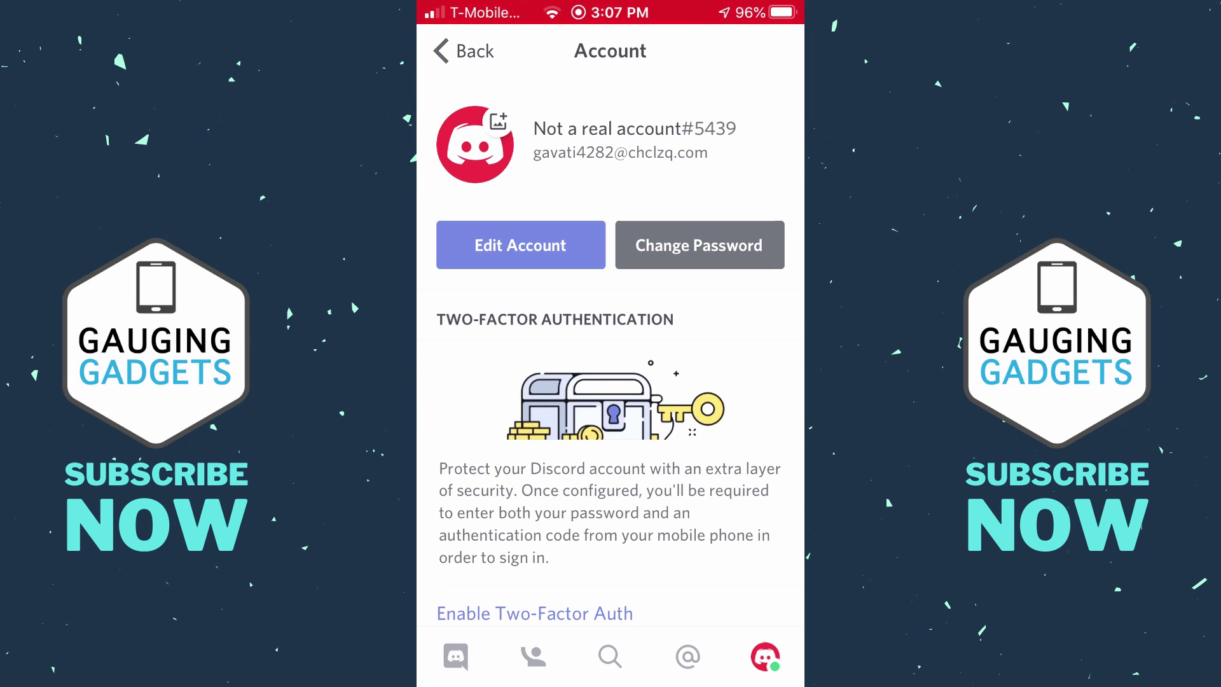
{"action": "scroll", "coordinate": [611, 382], "scroll_direction": "down", "scroll_amount": 3}
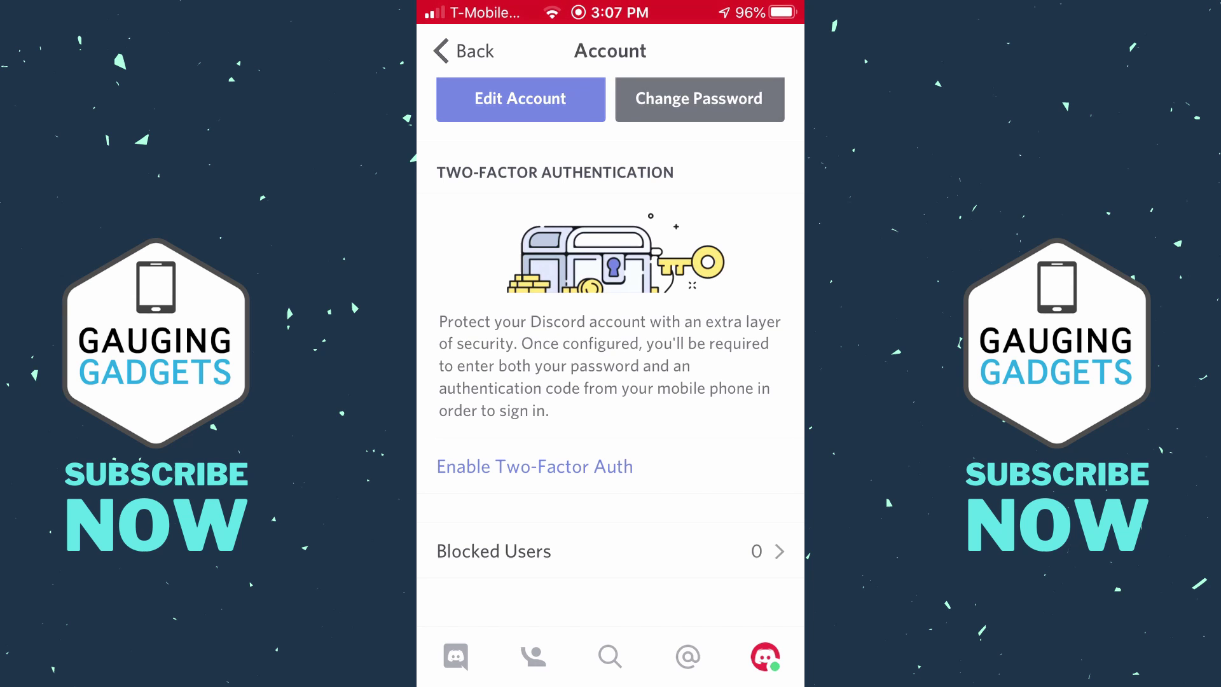
Step: Start Enable Two-Factor Auth on mobile and submit the account password
{"action": "left_click", "coordinate": [534, 466]}
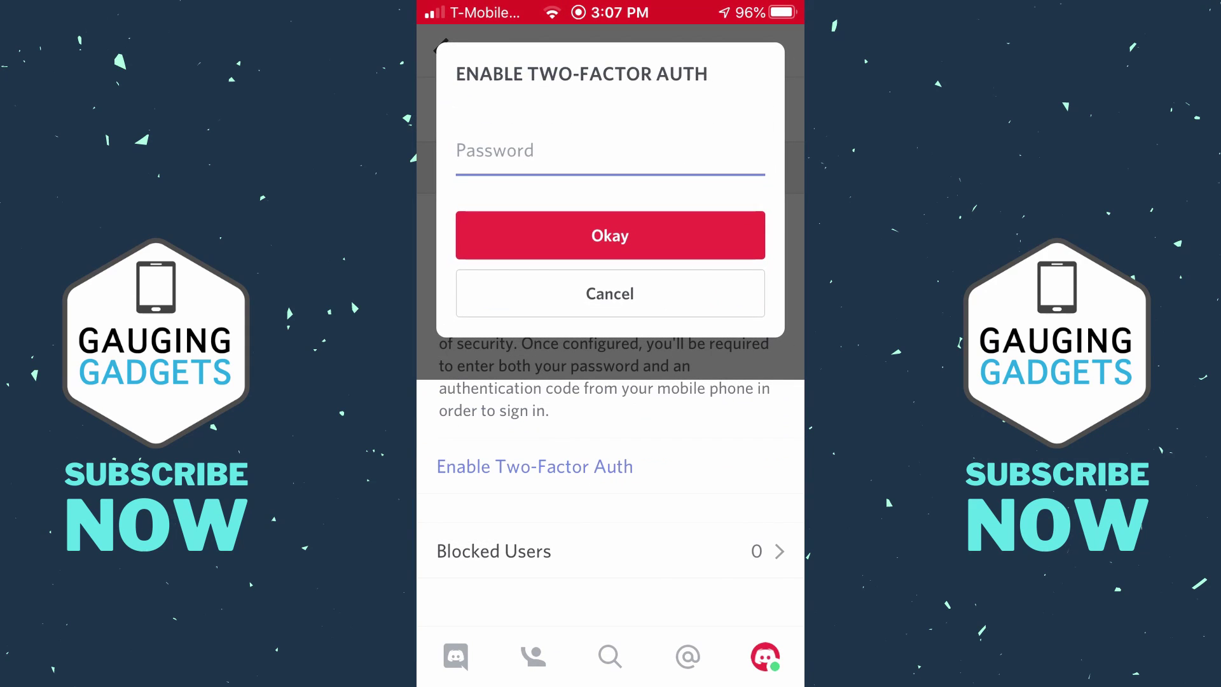
{"action": "left_click", "coordinate": [610, 235]}
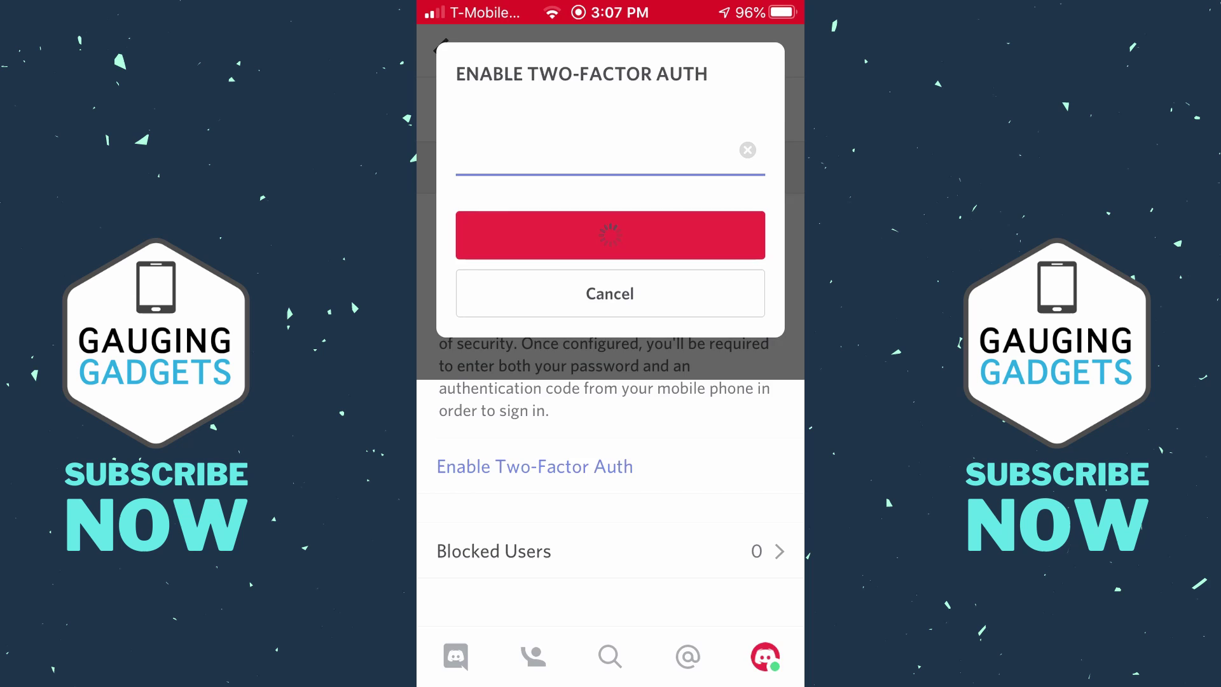